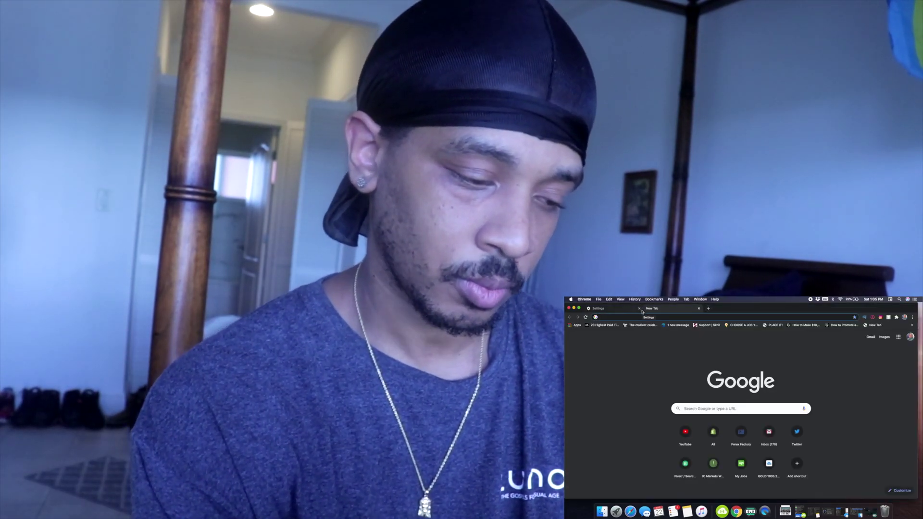
Step: Open the Streamlabs website at streamlabs.com in the new browser tab
{"action": "type", "text": "stream"}
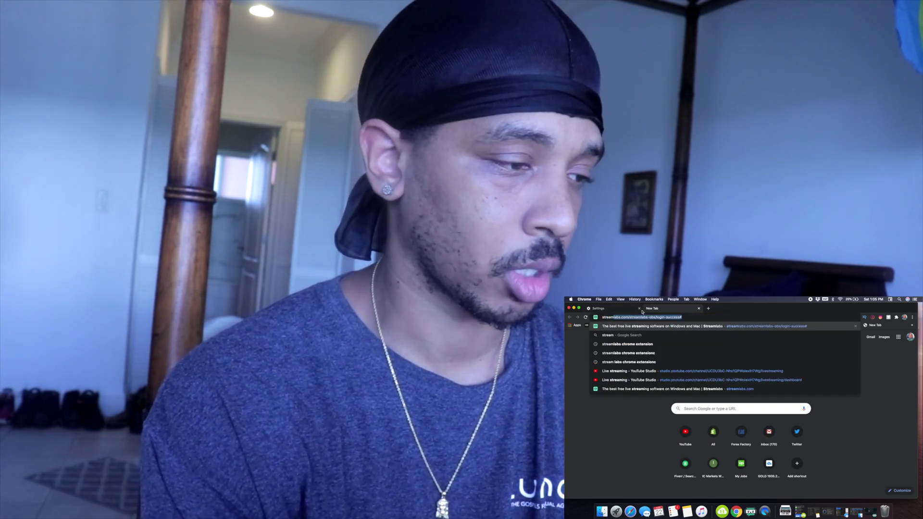
{"action": "type", "text": "labs.com/"}
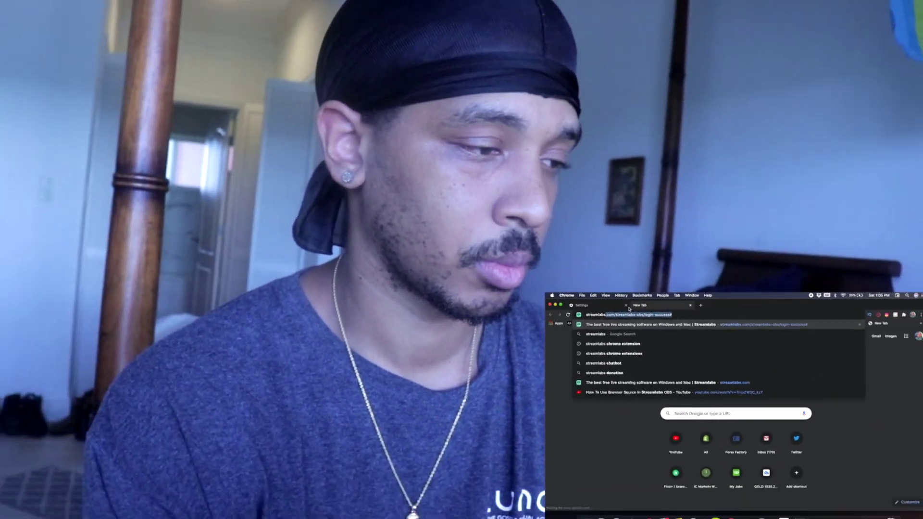
{"action": "key", "text": "Return"}
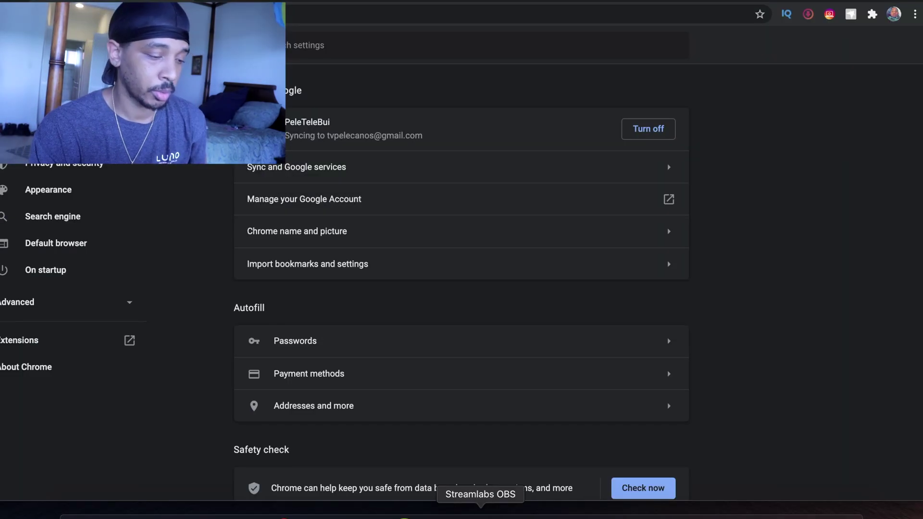
Step: Switch to Streamlabs OBS, select the Daily Webby scene and open the stream settings
{"action": "left_click", "coordinate": [478, 514]}
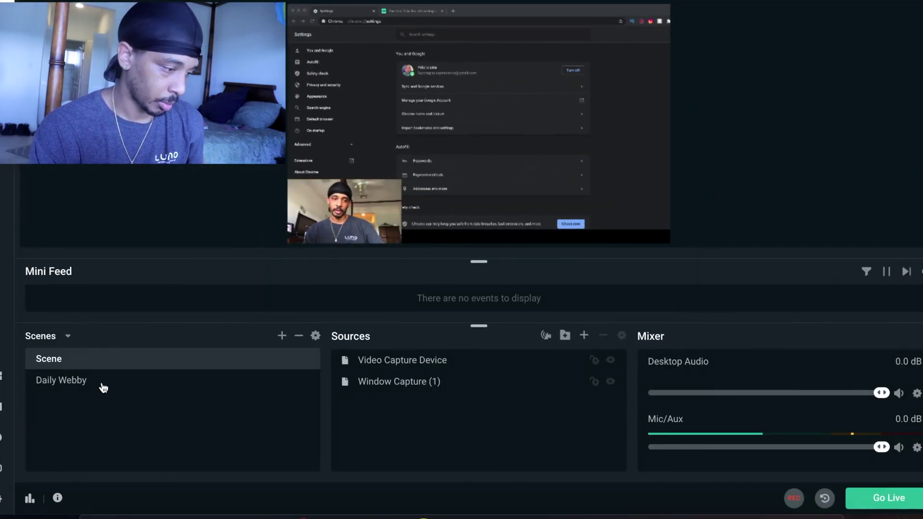
{"action": "left_click", "coordinate": [104, 385]}
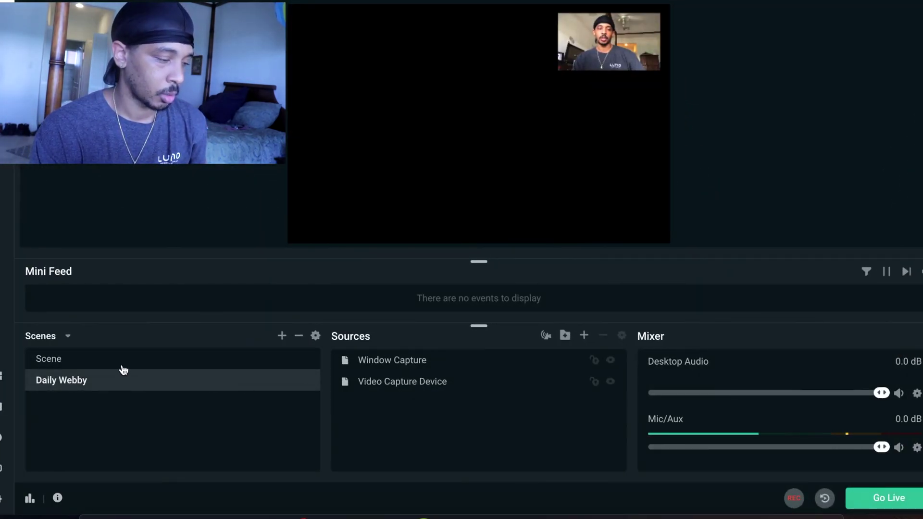
{"action": "left_click", "coordinate": [3, 498]}
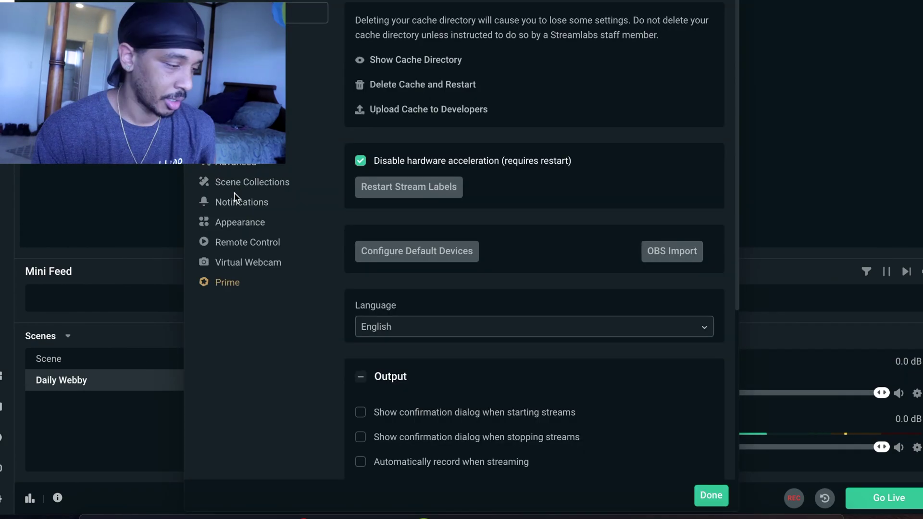
{"action": "left_click", "coordinate": [236, 41]}
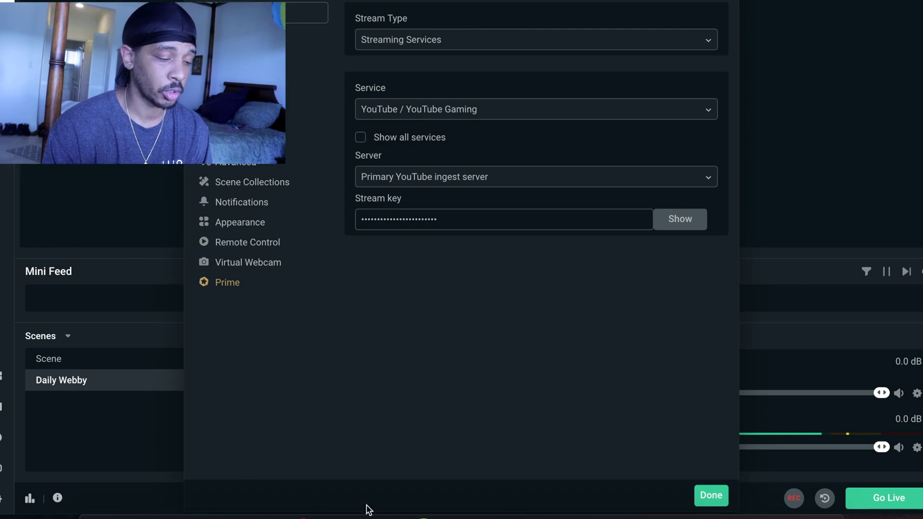
Step: Switch to Google Chrome, load YouTube in a new tab and open its live streaming page
{"action": "left_click", "coordinate": [462, 516]}
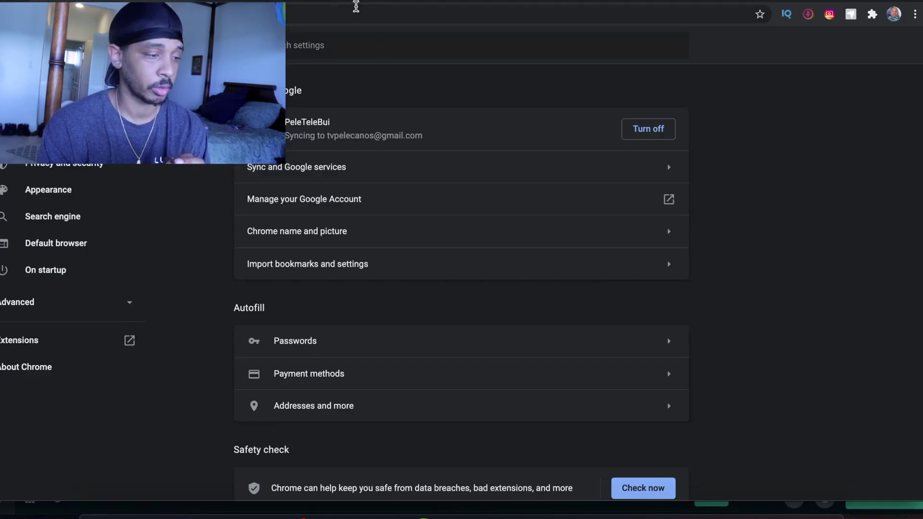
{"action": "key", "text": "ctrl+t"}
{"action": "type", "text": "you"}
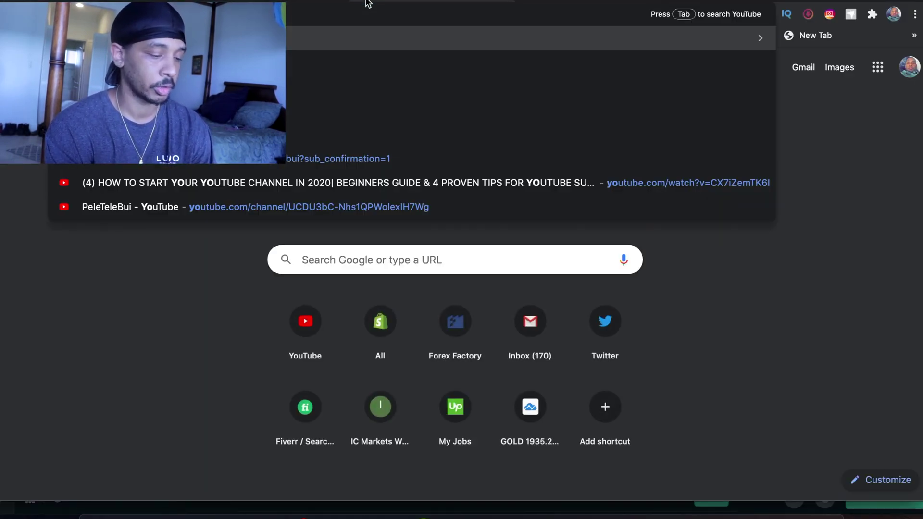
{"action": "key", "text": "Return"}
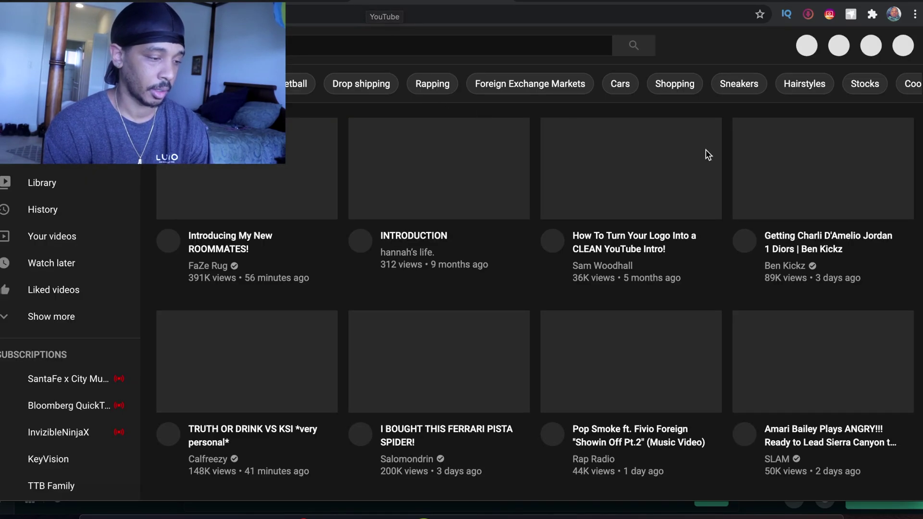
{"action": "left_click", "coordinate": [795, 46]}
{"action": "left_click", "coordinate": [832, 95]}
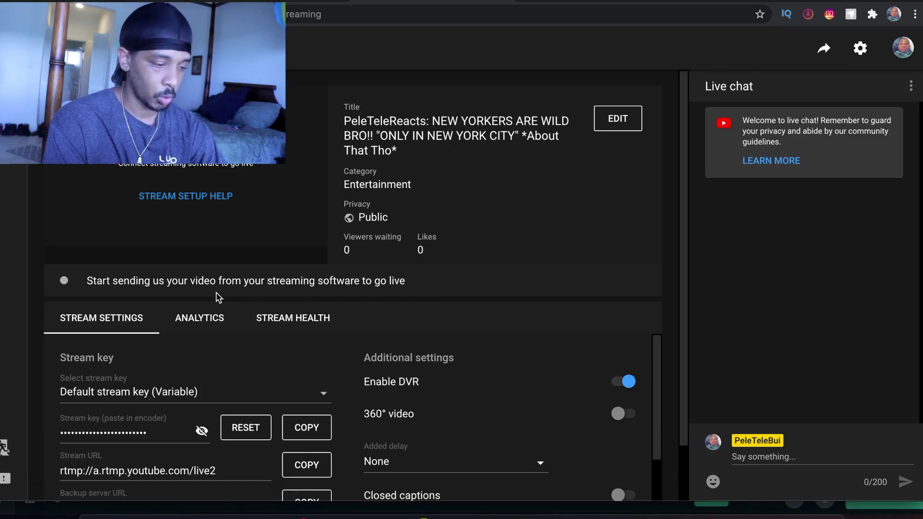
Step: Copy the stream key in YouTube Studio, then return to Streamlabs OBS and confirm its stream settings
{"action": "scroll", "coordinate": [225, 350], "scroll_direction": "down", "scroll_amount": 2}
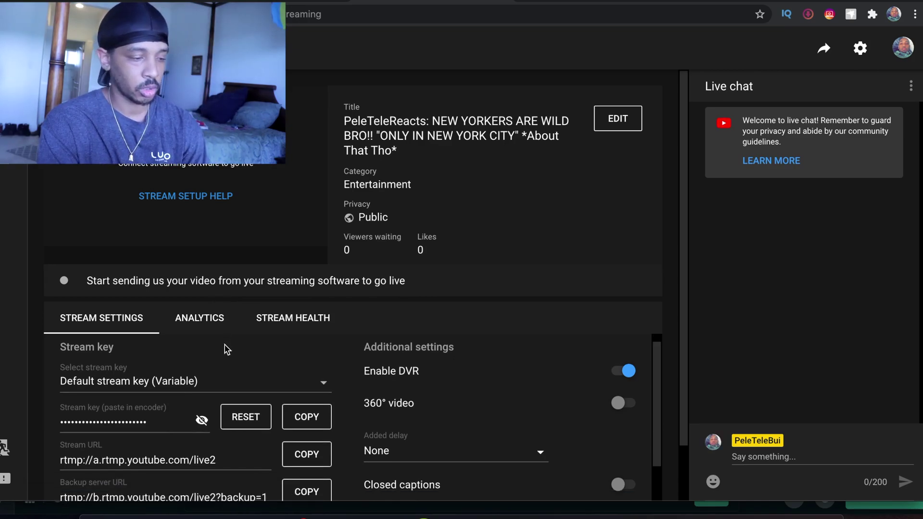
{"action": "scroll", "coordinate": [226, 349], "scroll_direction": "up", "scroll_amount": 2}
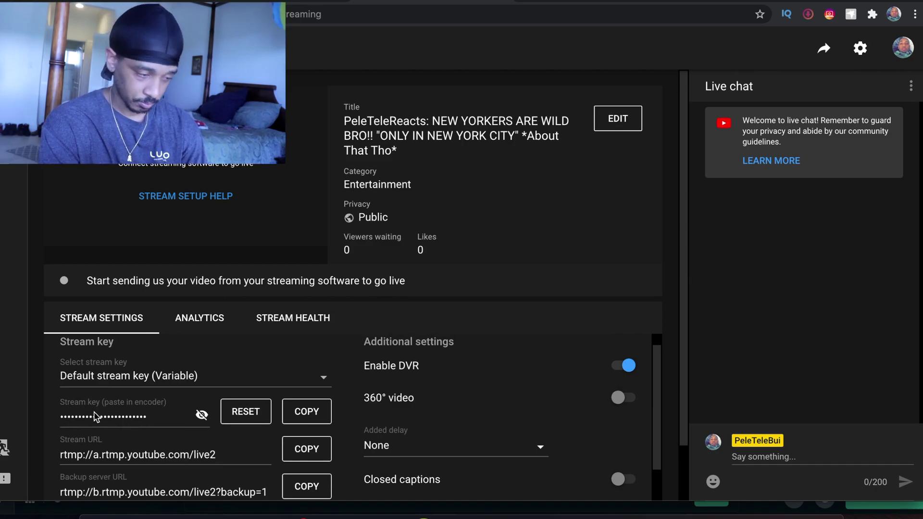
{"action": "left_click", "coordinate": [297, 412]}
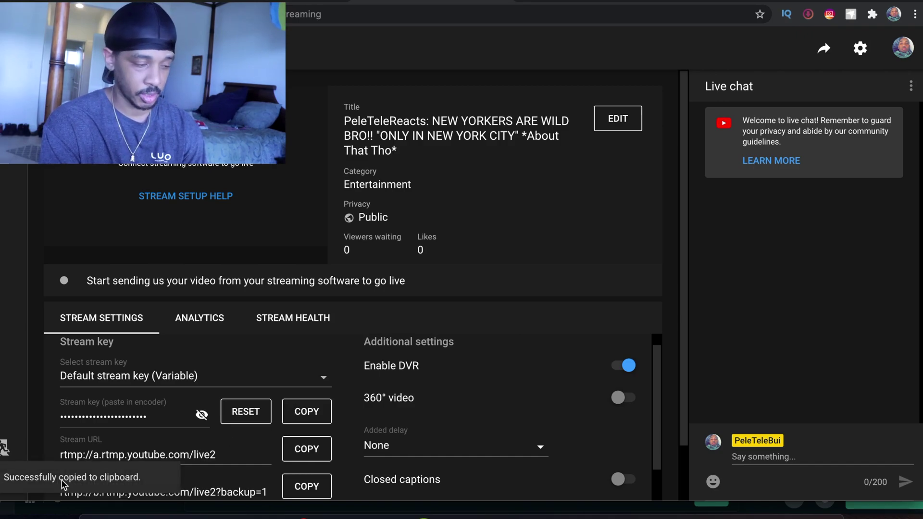
{"action": "left_click", "coordinate": [500, 516]}
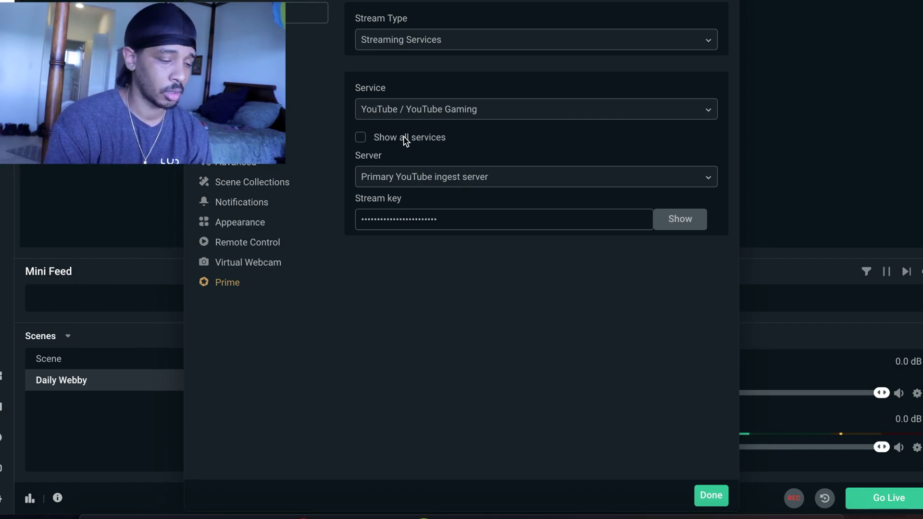
{"action": "left_click", "coordinate": [716, 496]}
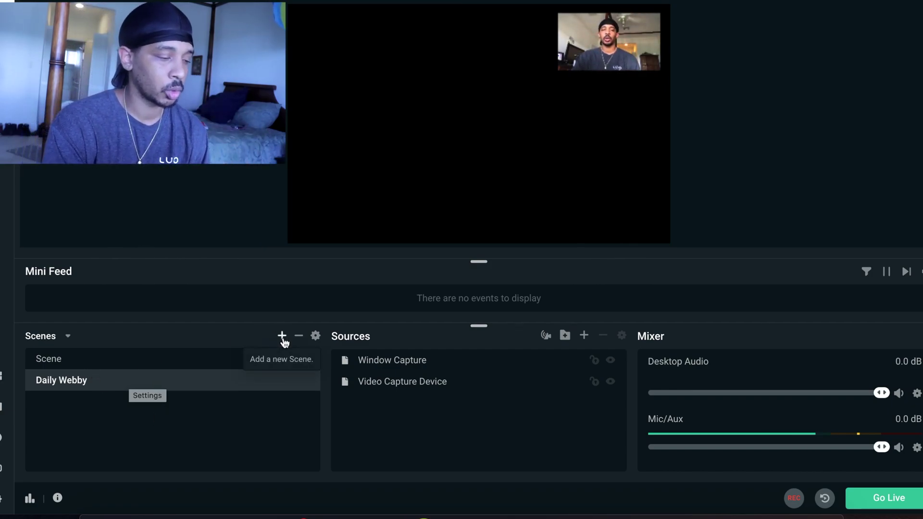
Step: Create a new scene named "Youtube Tutorial"
{"action": "key", "text": "BackSpace"}
{"action": "key", "text": "BackSpace"}
{"action": "key", "text": "BackSpace"}
{"action": "key", "text": "BackSpace"}
{"action": "key", "text": "BackSpace"}
{"action": "key", "text": "BackSpace"}
{"action": "type", "text": "Youtube Tutorial"}
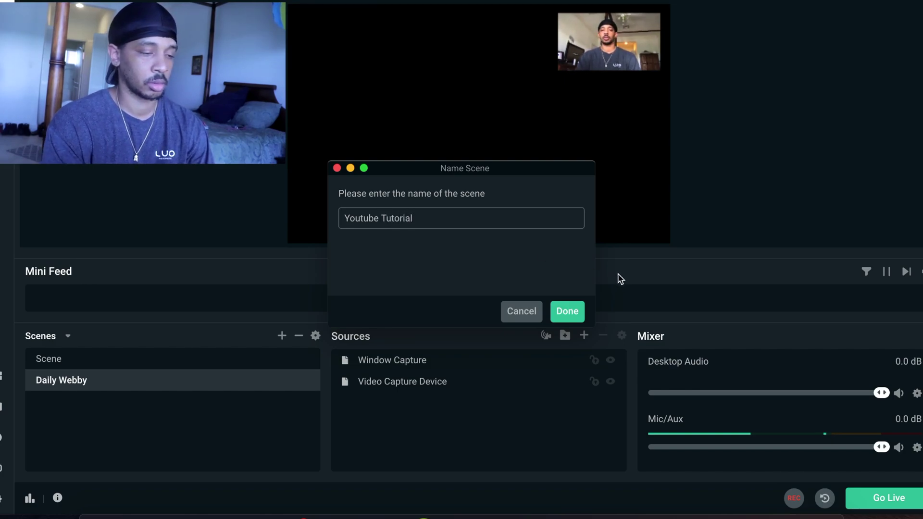
{"action": "left_click", "coordinate": [571, 310]}
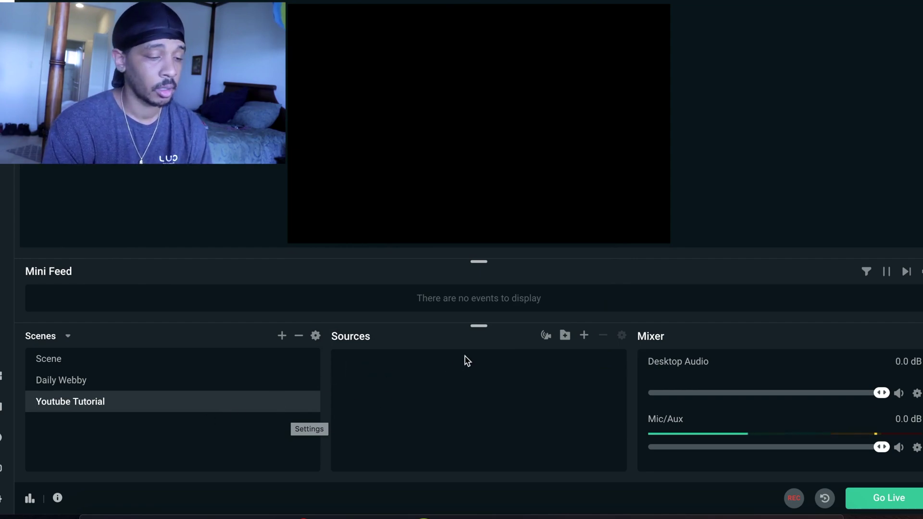
Step: Add a new Window Capture source with the default name to the Youtube Tutorial scene, rather than reusing an existing one
{"action": "left_click", "coordinate": [584, 336]}
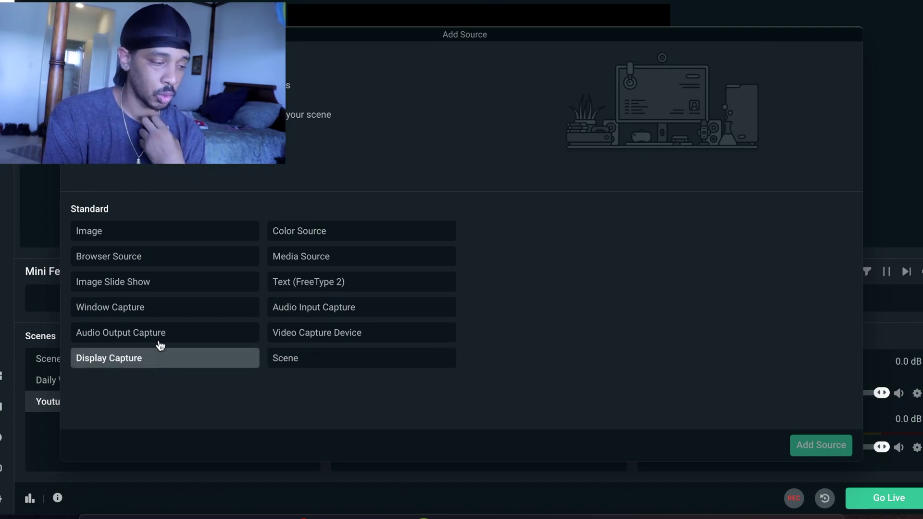
{"action": "left_click", "coordinate": [176, 259]}
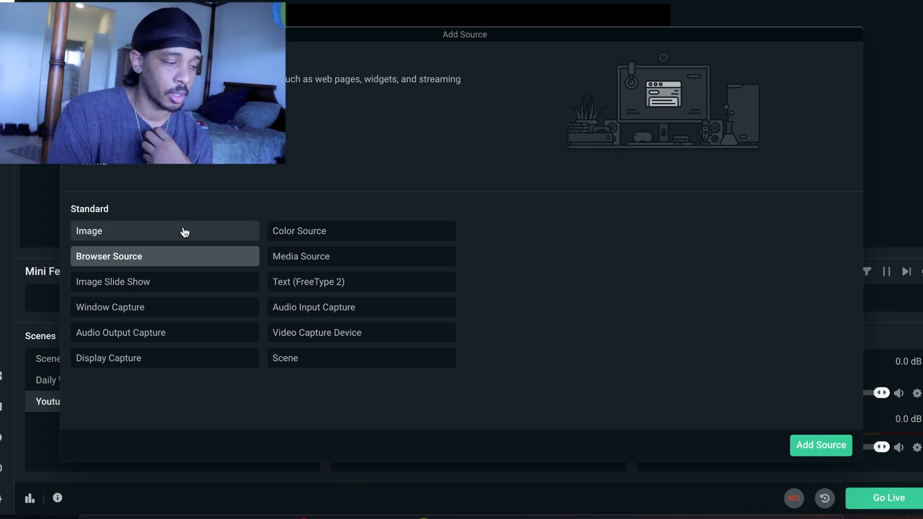
{"action": "left_click", "coordinate": [162, 283]}
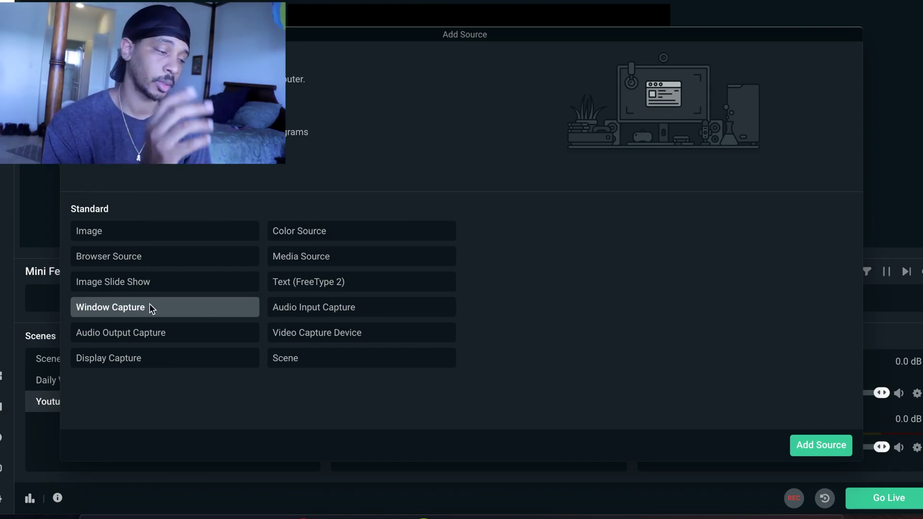
{"action": "left_click", "coordinate": [160, 364]}
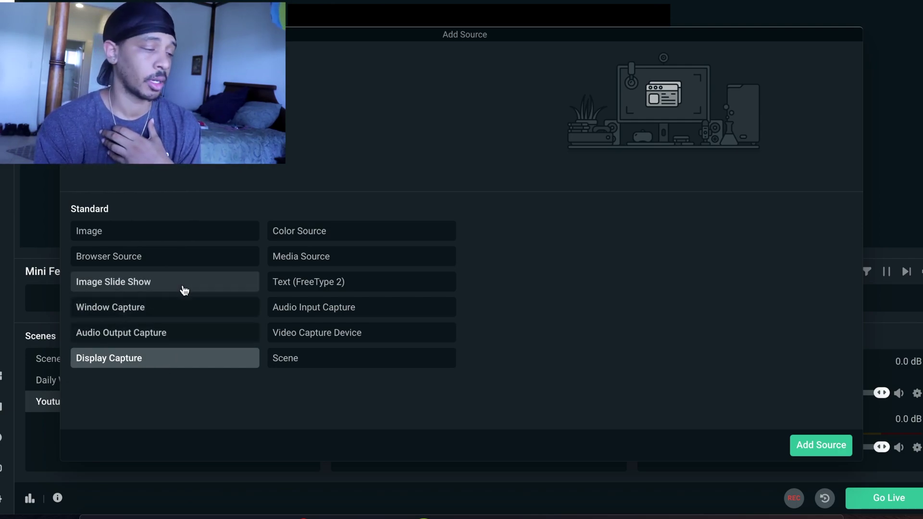
{"action": "left_click", "coordinate": [200, 315]}
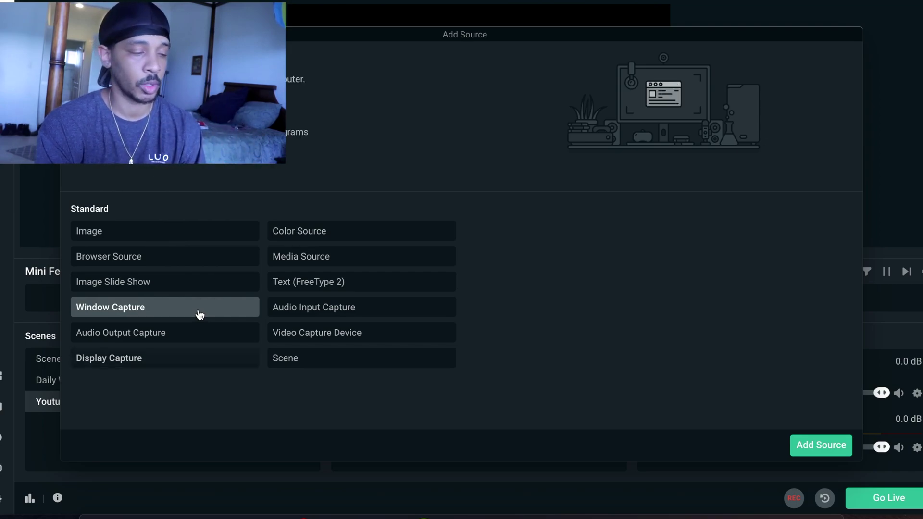
{"action": "left_click", "coordinate": [802, 443]}
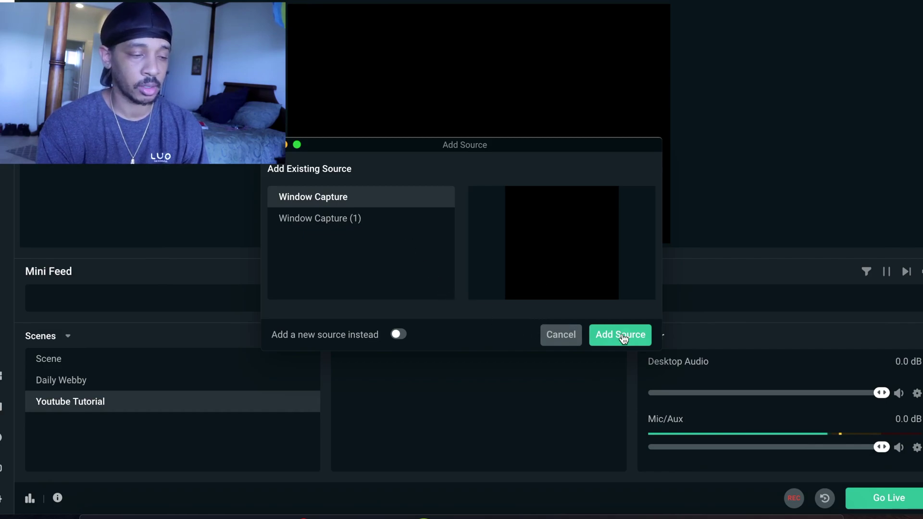
{"action": "left_click", "coordinate": [398, 336]}
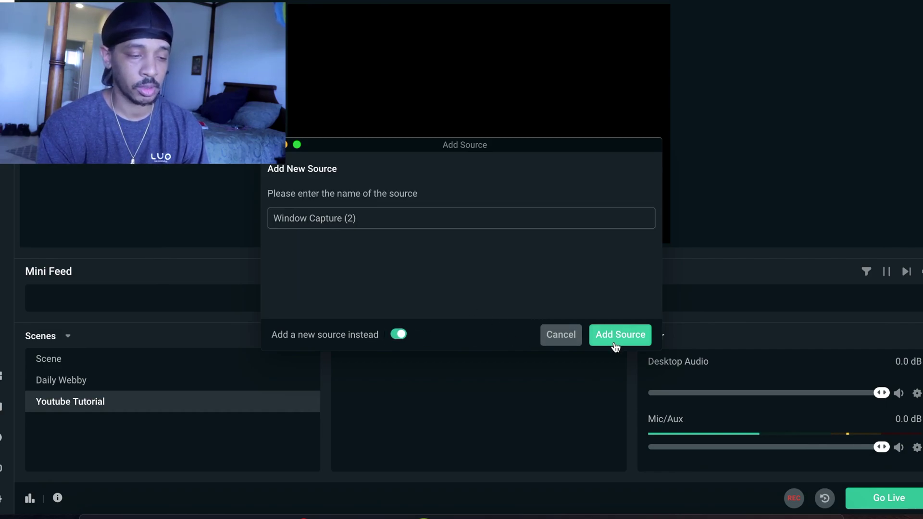
{"action": "left_click", "coordinate": [620, 336]}
Step: Set the source to capture the "[Google Chrome] Live streaming - YouTube Studio" window and confirm its properties
{"action": "left_click", "coordinate": [597, 147]}
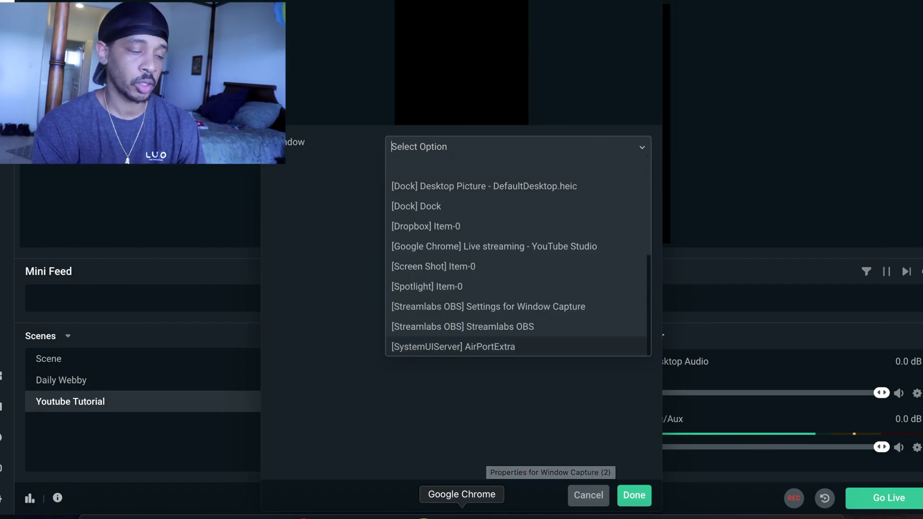
{"action": "left_click", "coordinate": [461, 512]}
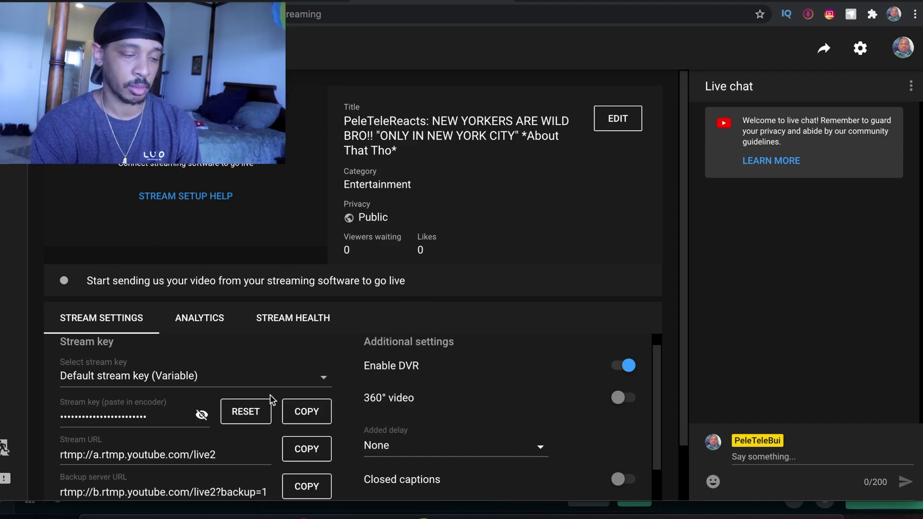
{"action": "left_click", "coordinate": [500, 514]}
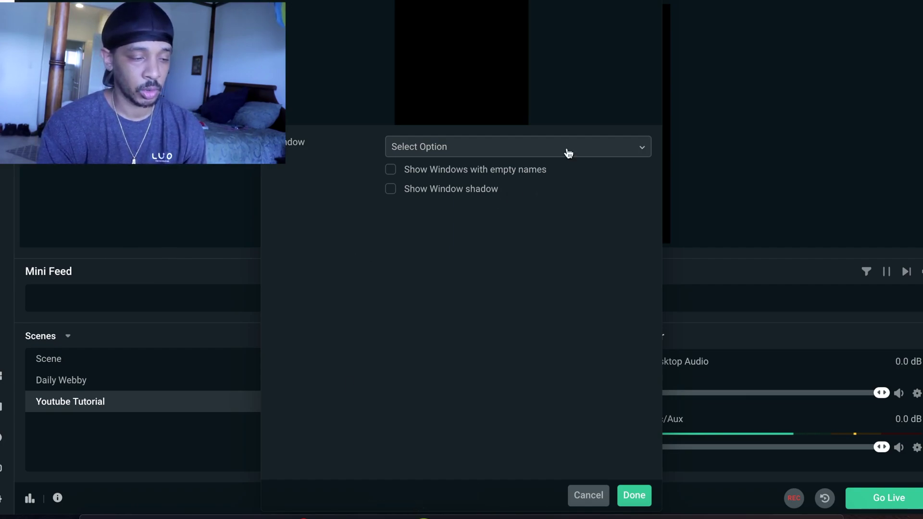
{"action": "left_click", "coordinate": [586, 143]}
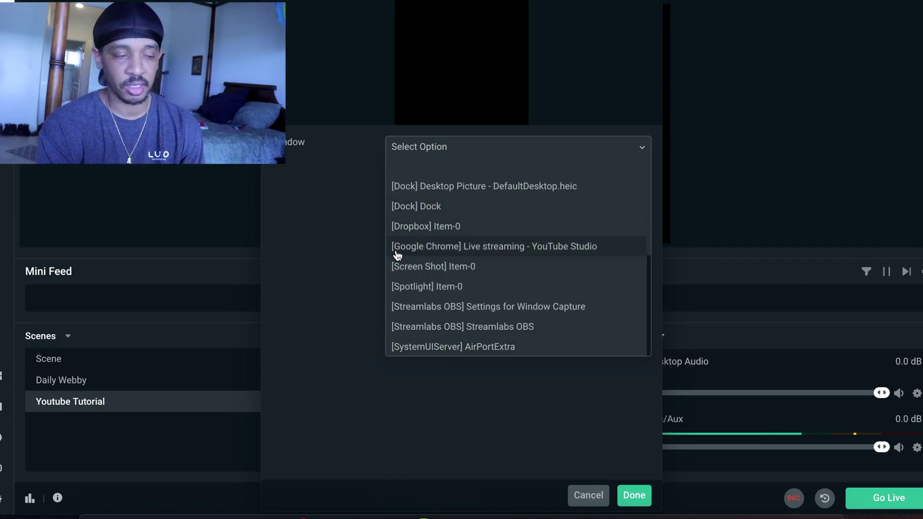
{"action": "left_click", "coordinate": [452, 249]}
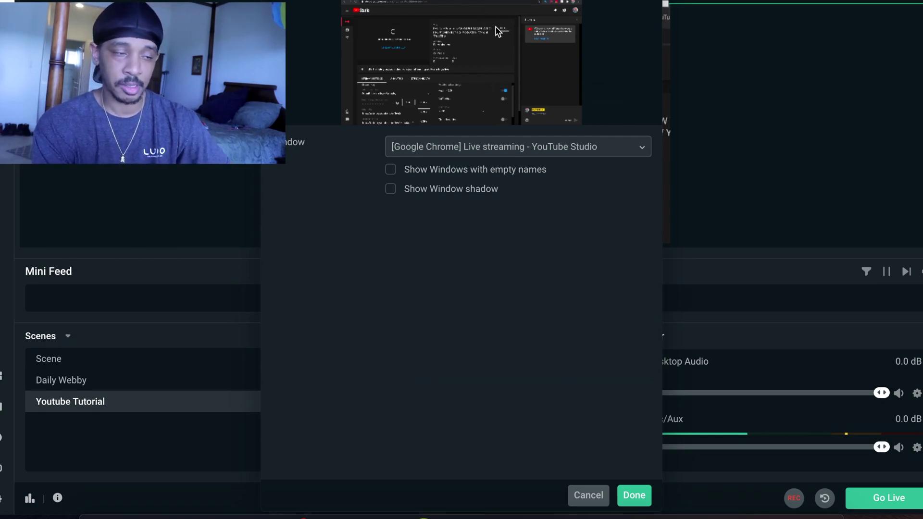
{"action": "left_click", "coordinate": [425, 516]}
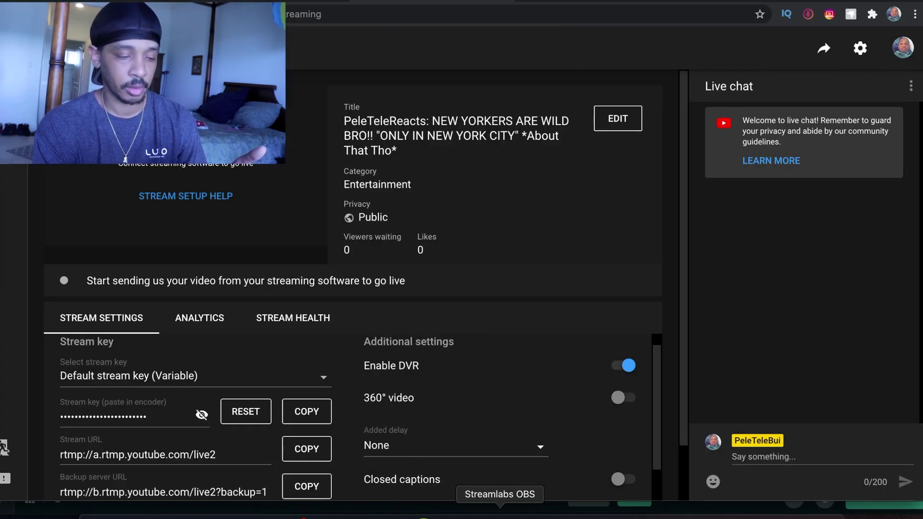
{"action": "left_click", "coordinate": [500, 515]}
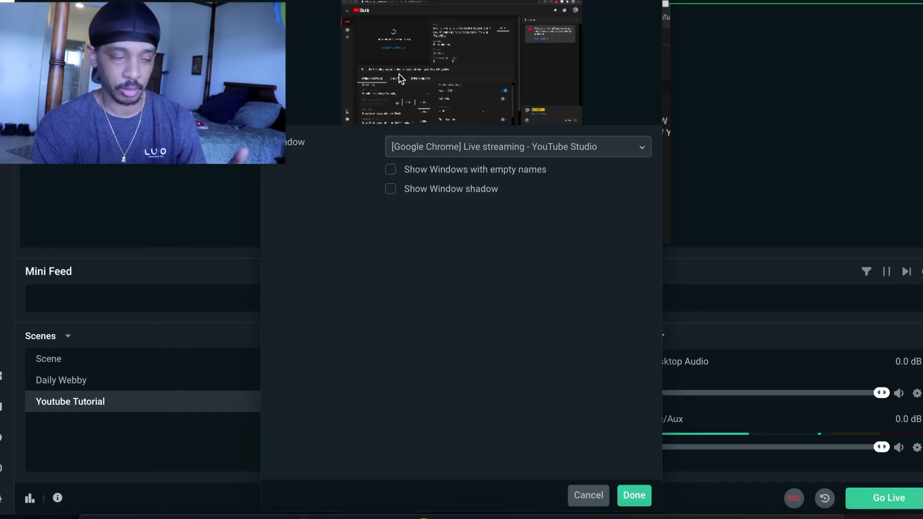
{"action": "left_click", "coordinate": [633, 495]}
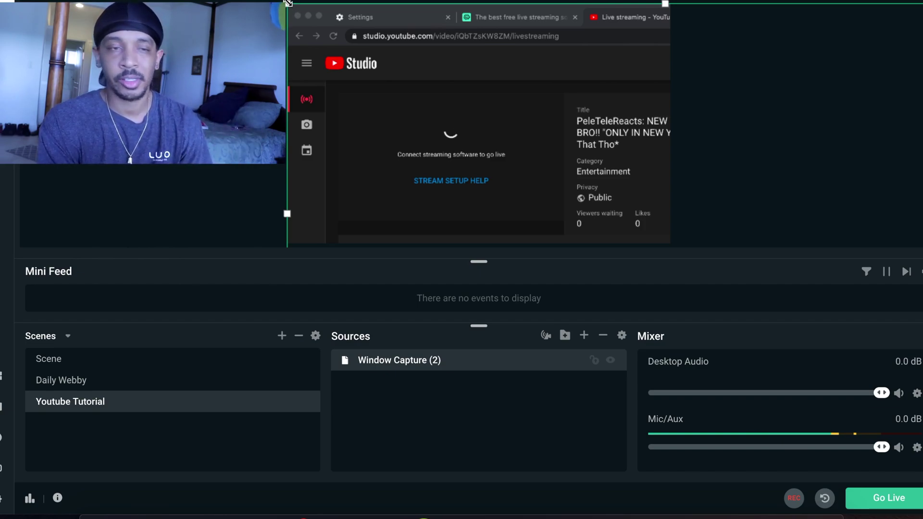
Step: Scale down and reposition the window capture so the whole browser window fits inside the scene's canvas
{"action": "left_click_drag", "start_coordinate": [287, 4], "coordinate": [599, 180]}
{"action": "left_click_drag", "start_coordinate": [622, 215], "coordinate": [312, 40]}
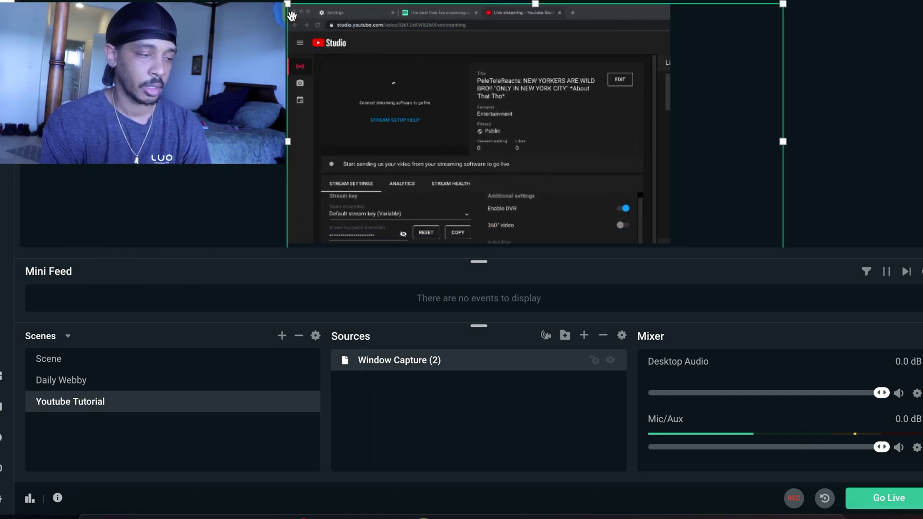
{"action": "left_click_drag", "start_coordinate": [288, 6], "coordinate": [299, 56]}
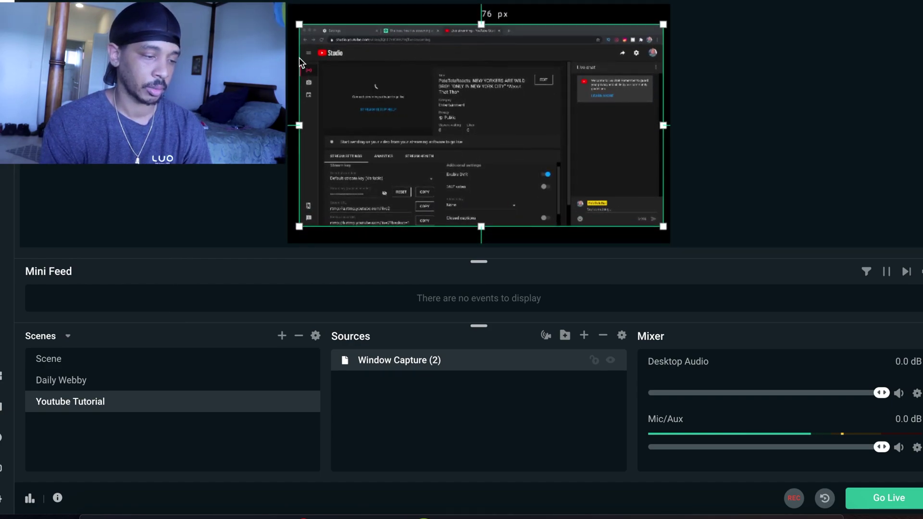
Step: Enlarge and reposition the browser window capture so it spans the full width of the scene's canvas, and deselect it
{"action": "left_click_drag", "start_coordinate": [299, 227], "coordinate": [277, 238]}
{"action": "mouse_move", "coordinate": [441, 150]}
{"action": "left_mouse_down"}
{"action": "mouse_move", "coordinate": [448, 154]}
{"action": "mouse_move", "coordinate": [447, 145]}
{"action": "left_mouse_up"}
{"action": "left_click", "coordinate": [721, 88]}
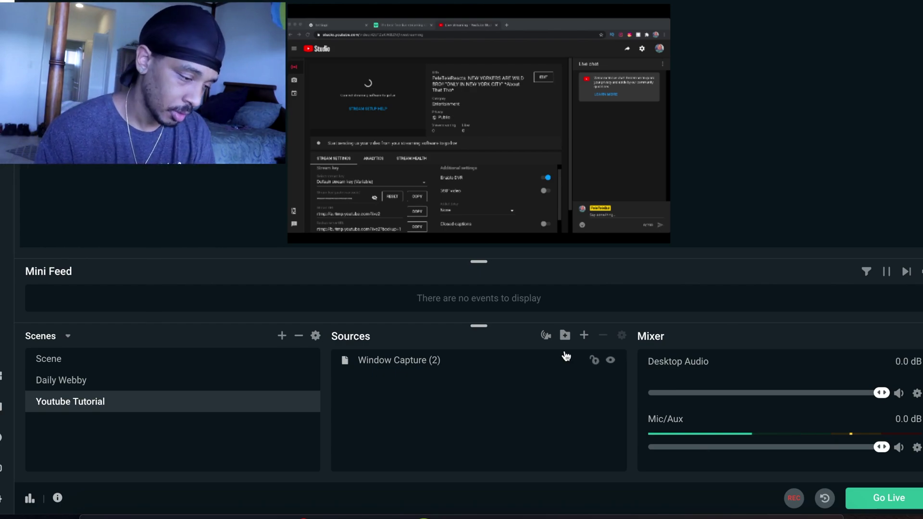
Step: Add the existing Video Capture Device source to the Youtube Tutorial scene and shrink the webcam image into the canvas's lower-left corner
{"action": "left_click", "coordinate": [586, 338]}
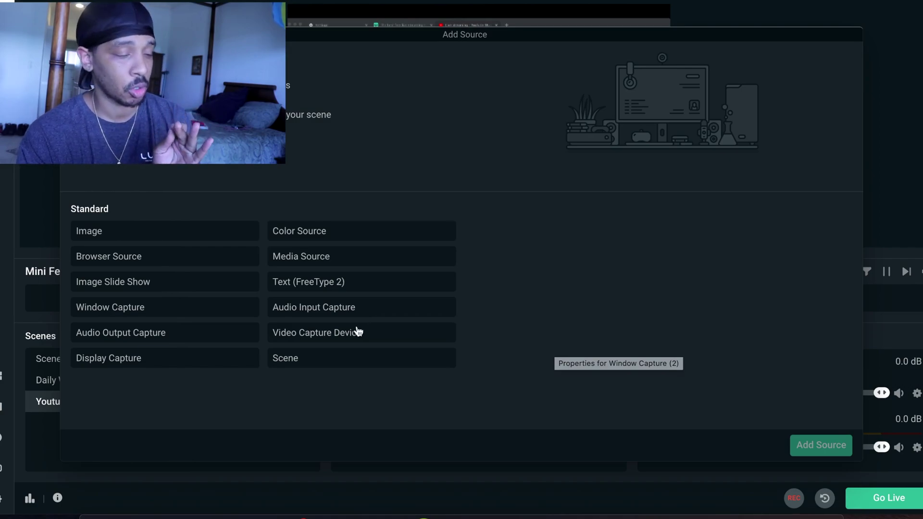
{"action": "left_click", "coordinate": [334, 336]}
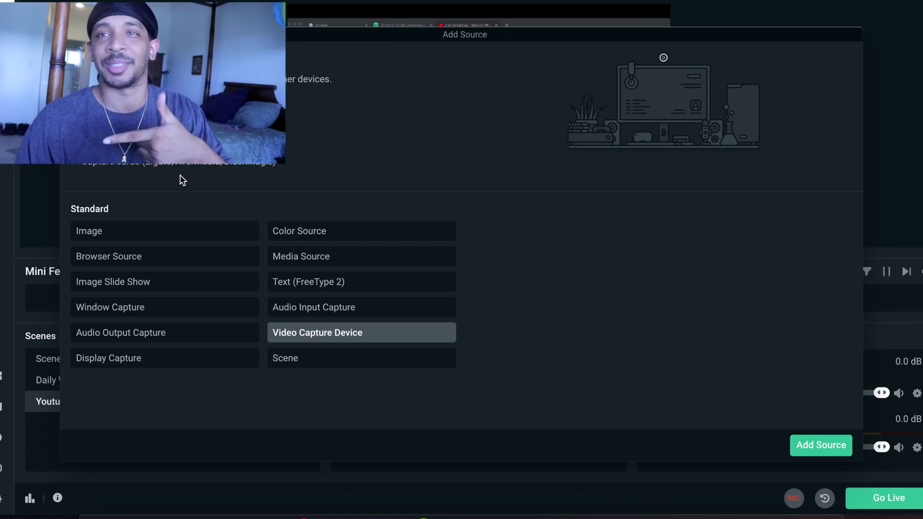
{"action": "left_click", "coordinate": [798, 444]}
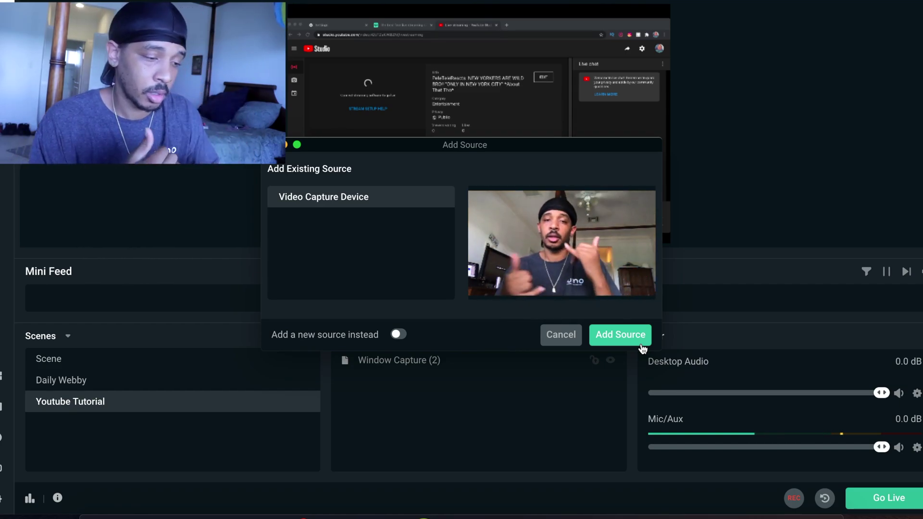
{"action": "left_click", "coordinate": [642, 345]}
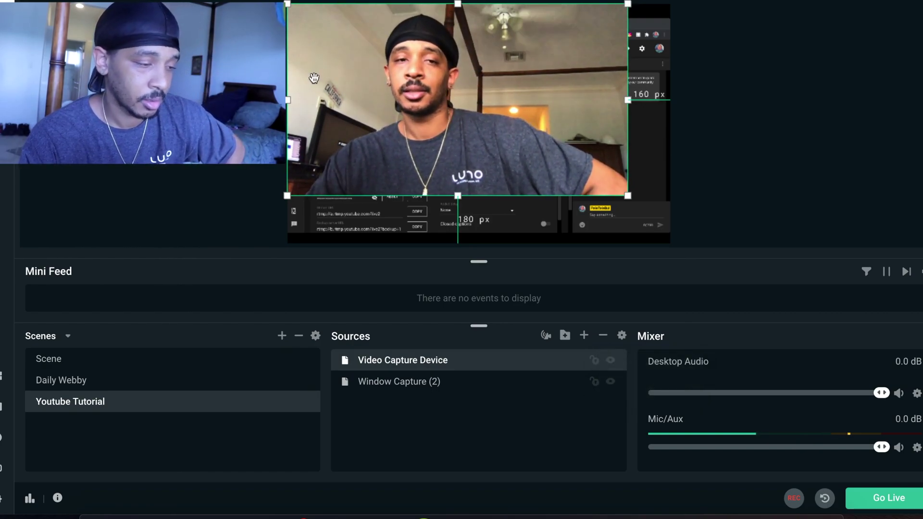
{"action": "left_click_drag", "start_coordinate": [628, 3], "coordinate": [350, 217]}
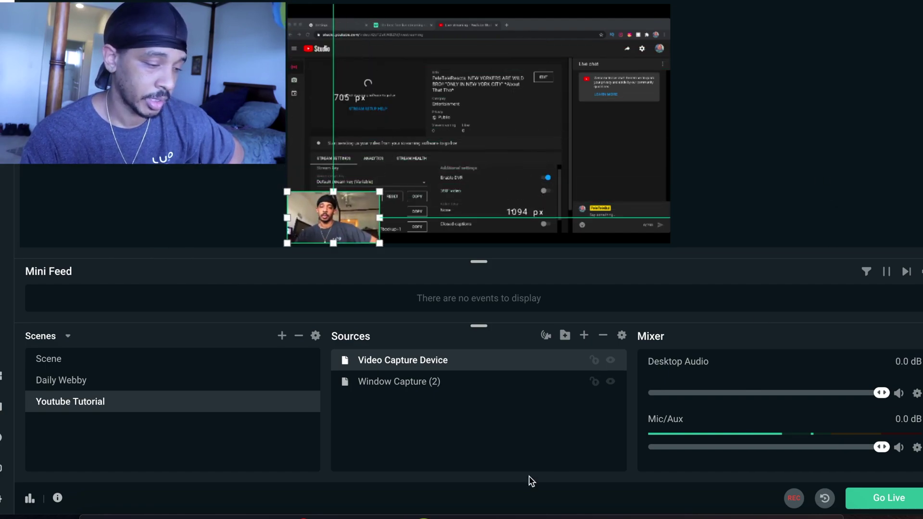
{"action": "left_click", "coordinate": [600, 411]}
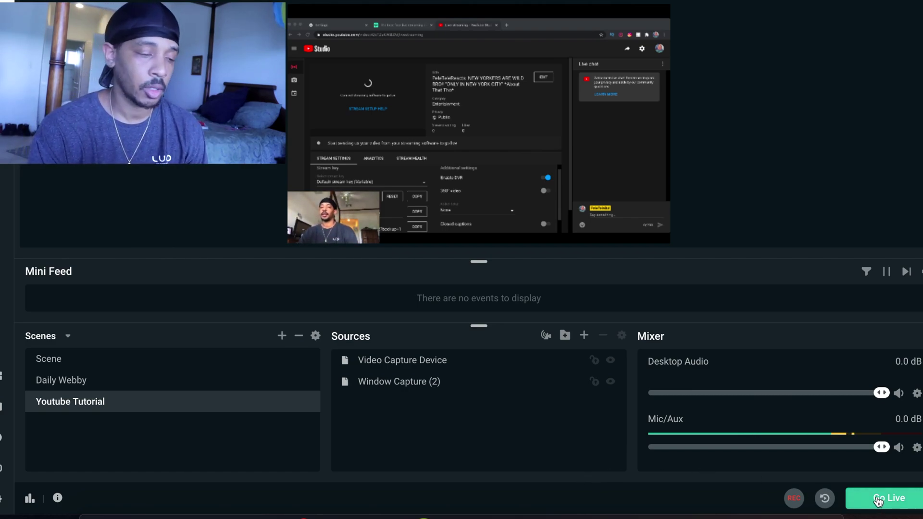
Step: Start the live stream and switch to YouTube Studio in Chrome to check the stream's preview, connection status and analytics
{"action": "left_click", "coordinate": [878, 500]}
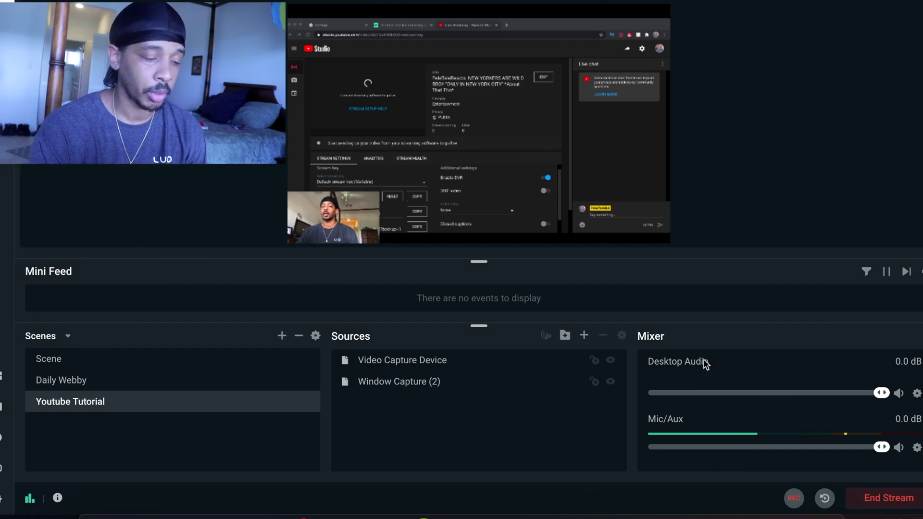
{"action": "left_click", "coordinate": [462, 516]}
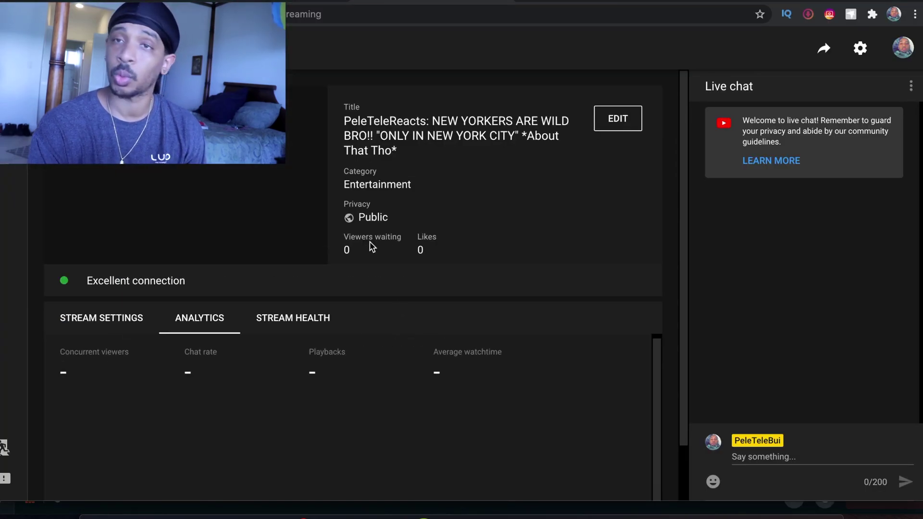
{"action": "scroll", "coordinate": [169, 358], "scroll_direction": "down", "scroll_amount": 1}
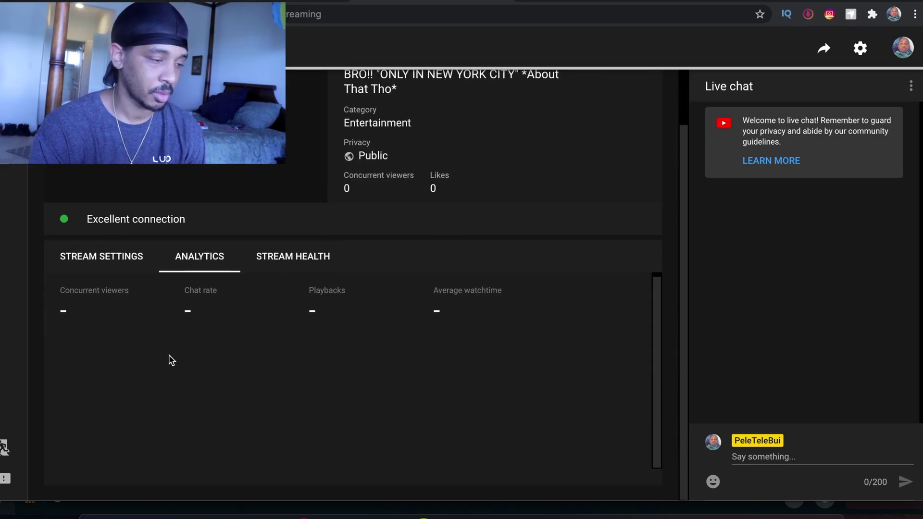
{"action": "scroll", "coordinate": [169, 356], "scroll_direction": "up", "scroll_amount": 1}
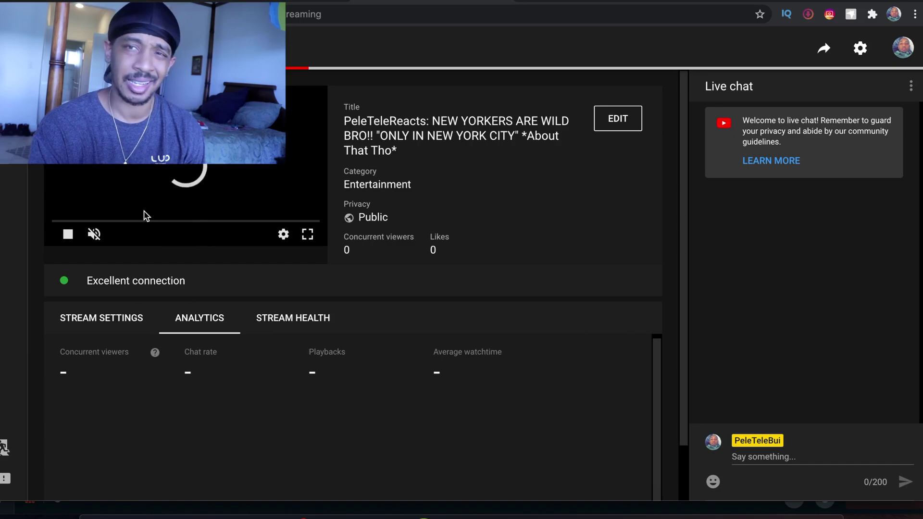